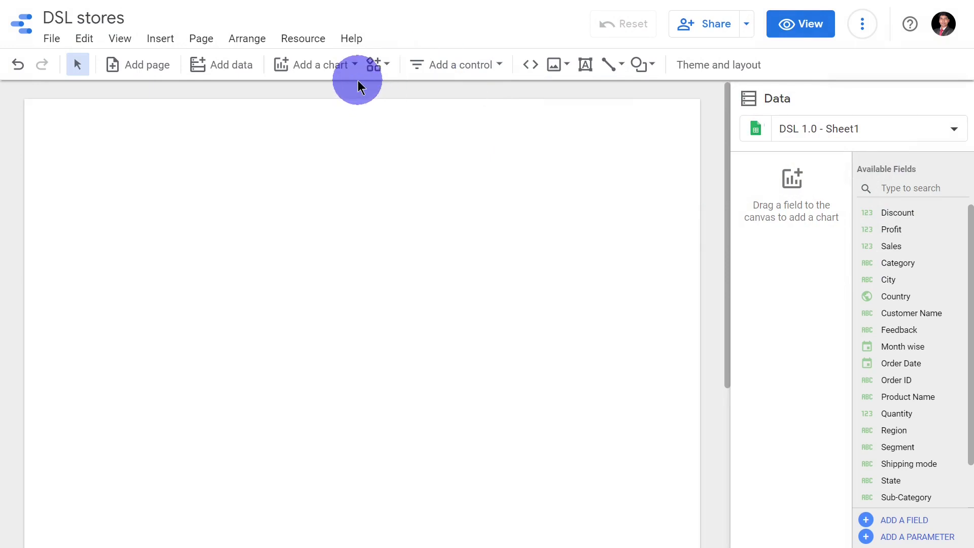
Place a new combo chart on the DSL stores report canvas
click(347, 75)
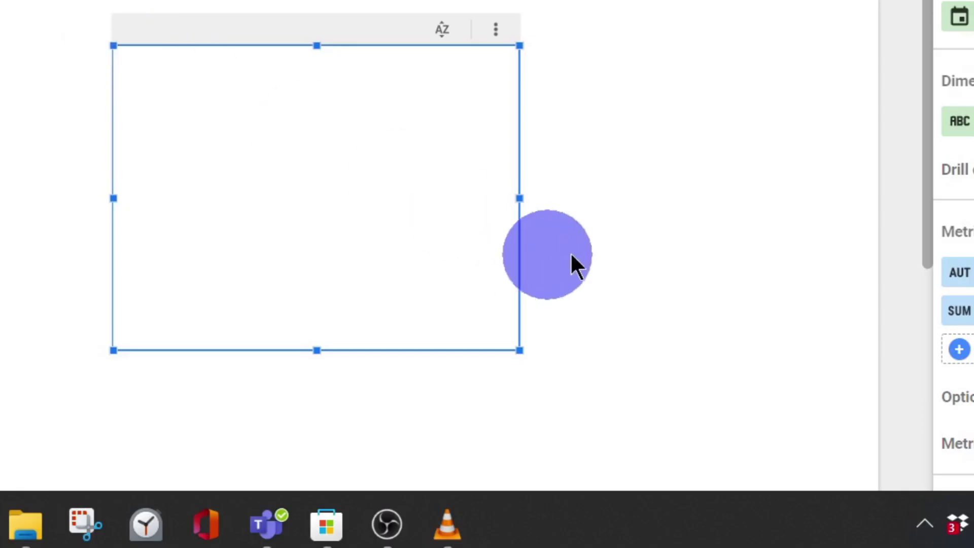
Select the Record Count and Discount chart and enlarge it down and to the right
click(561, 304)
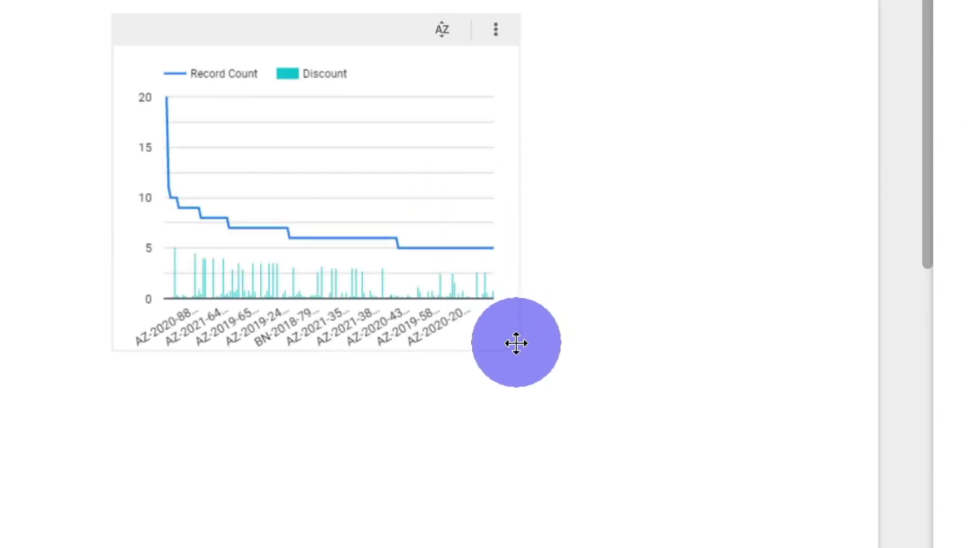
click(507, 344)
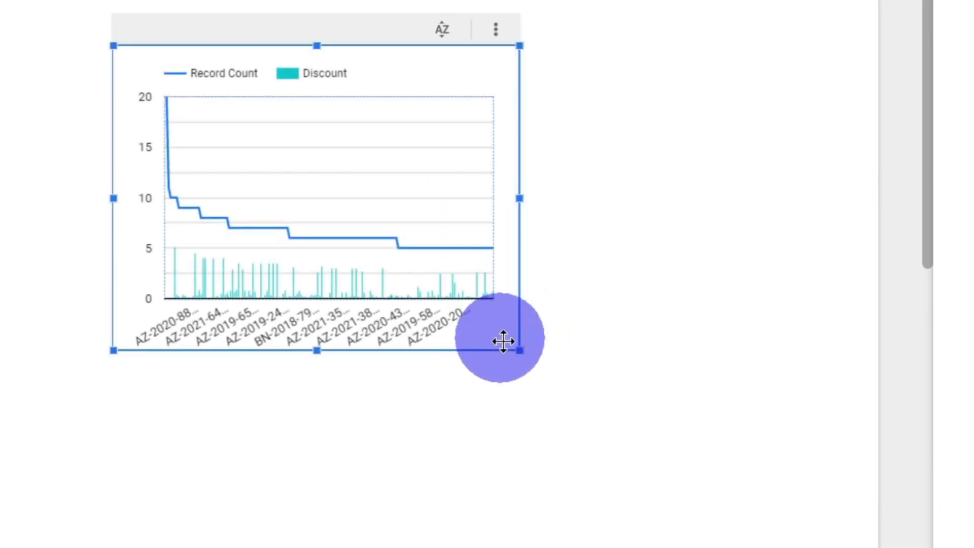
drag(519, 351, 719, 427)
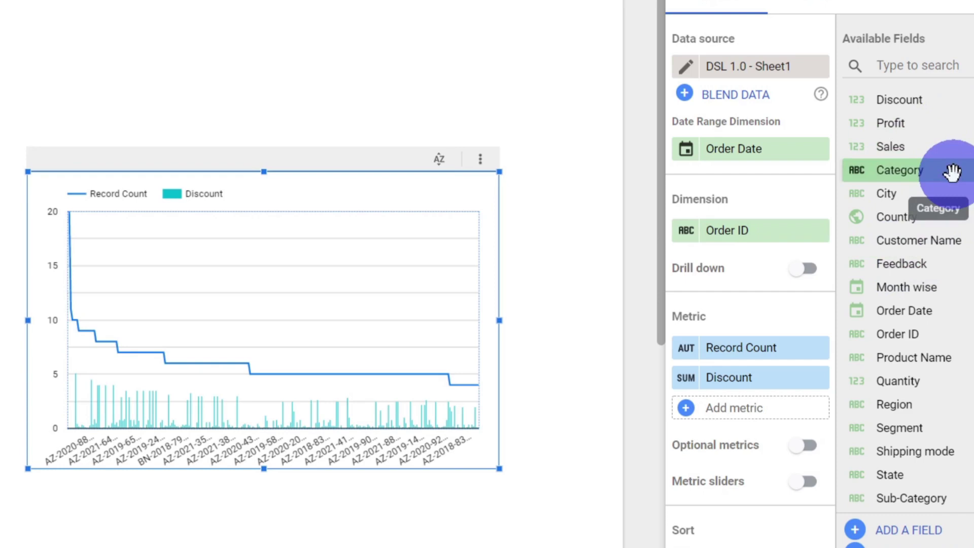
Make Order Date the dimension with Year Quarter type and drop the Discount metric
drag(963, 309, 804, 230)
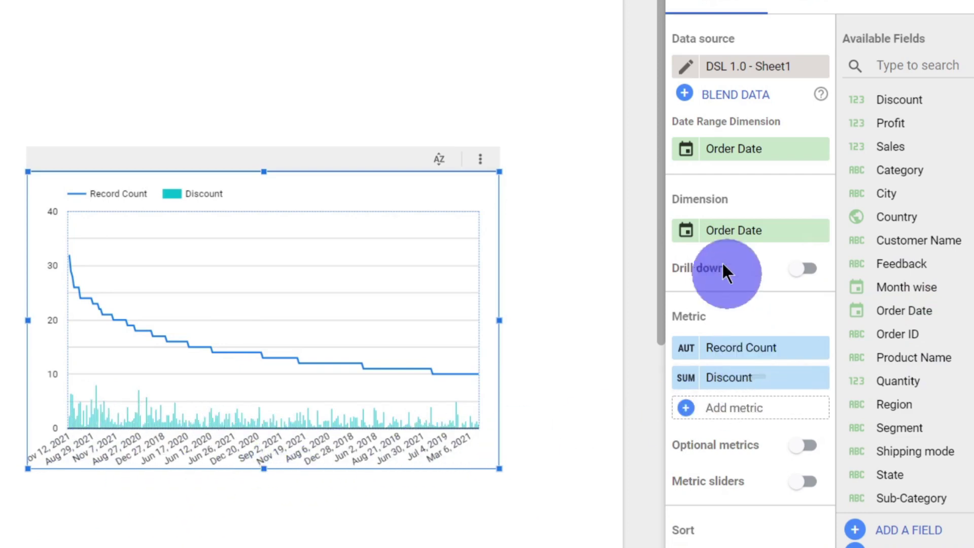
click(694, 233)
click(633, 353)
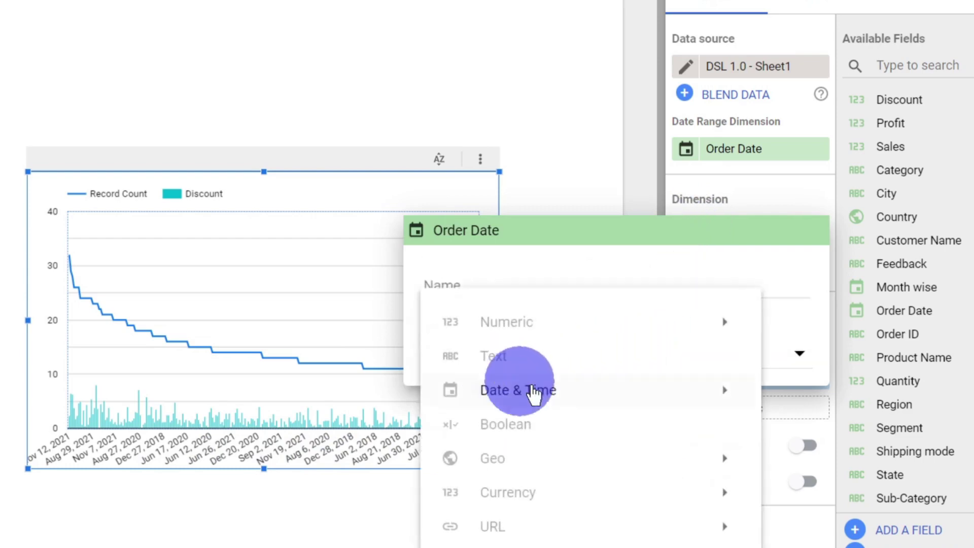
mouse_move(533, 395)
click(255, 362)
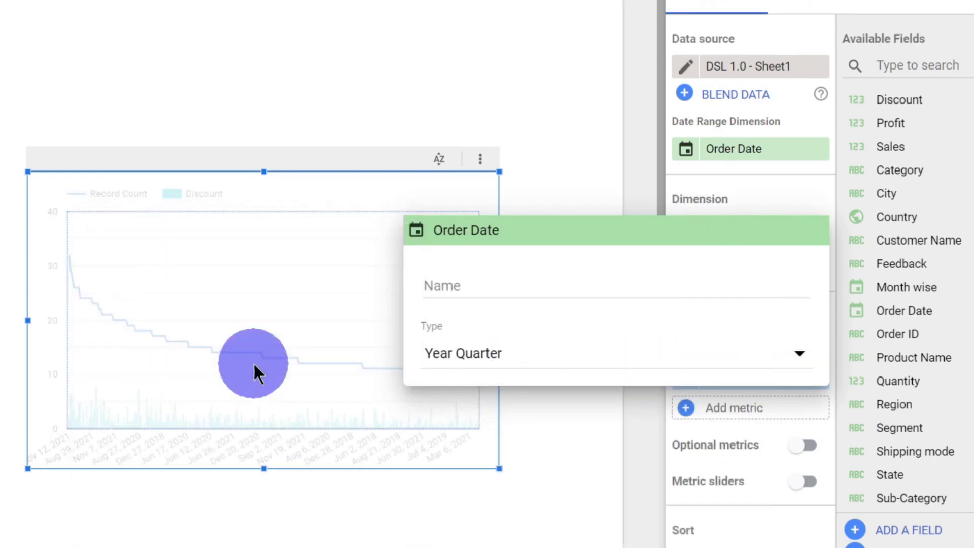
click(448, 66)
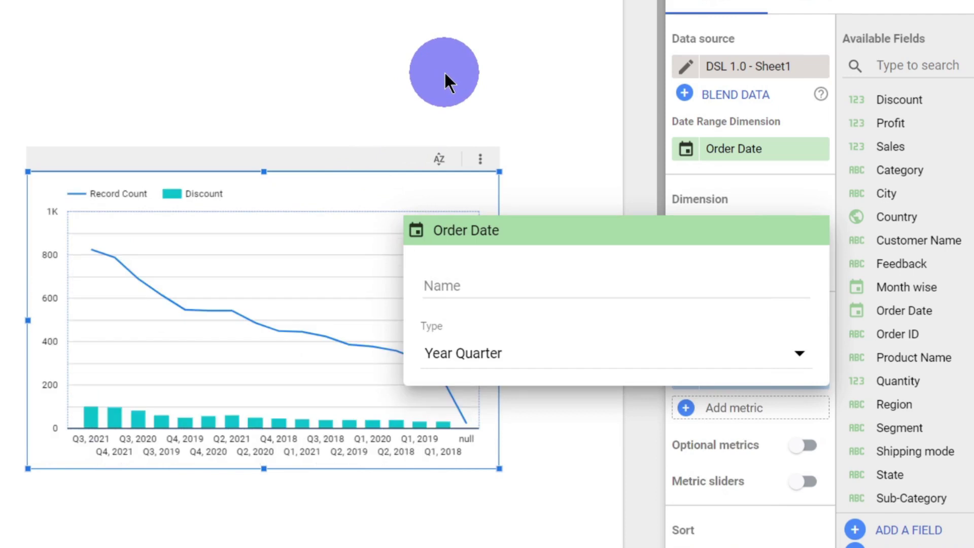
click(444, 71)
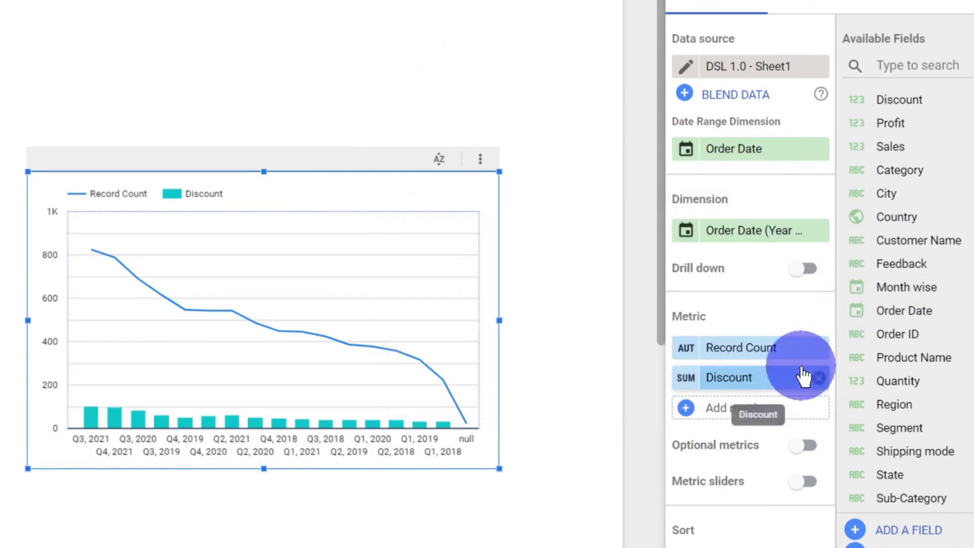
click(819, 378)
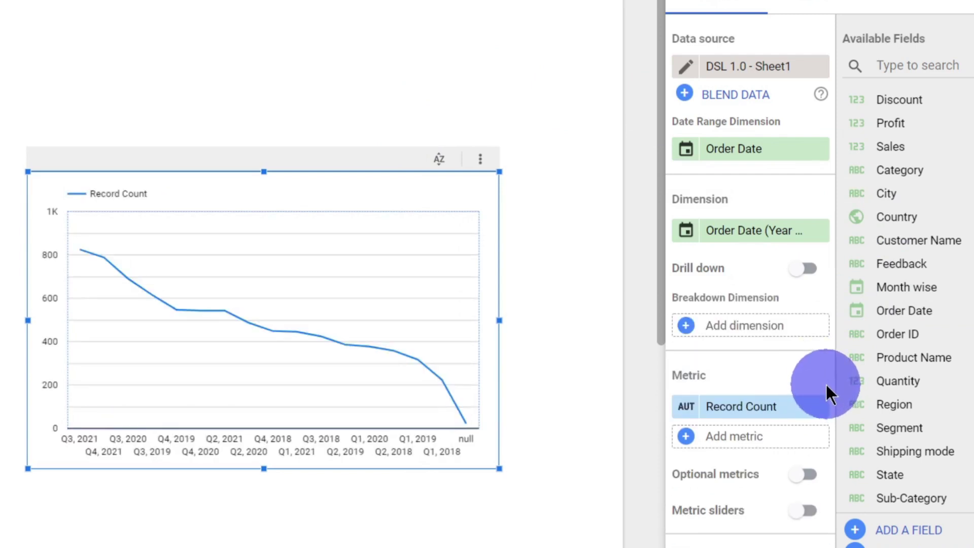
Replace the Record Count metric with Sales and add Profit as a second metric
scroll(826, 382, down, 5)
drag(959, 137, 792, 182)
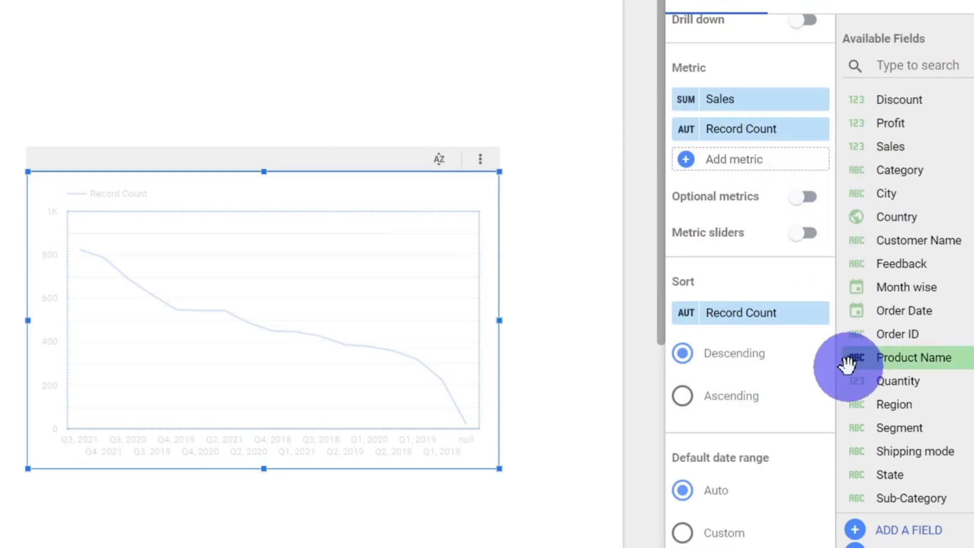
mouse_move(813, 131)
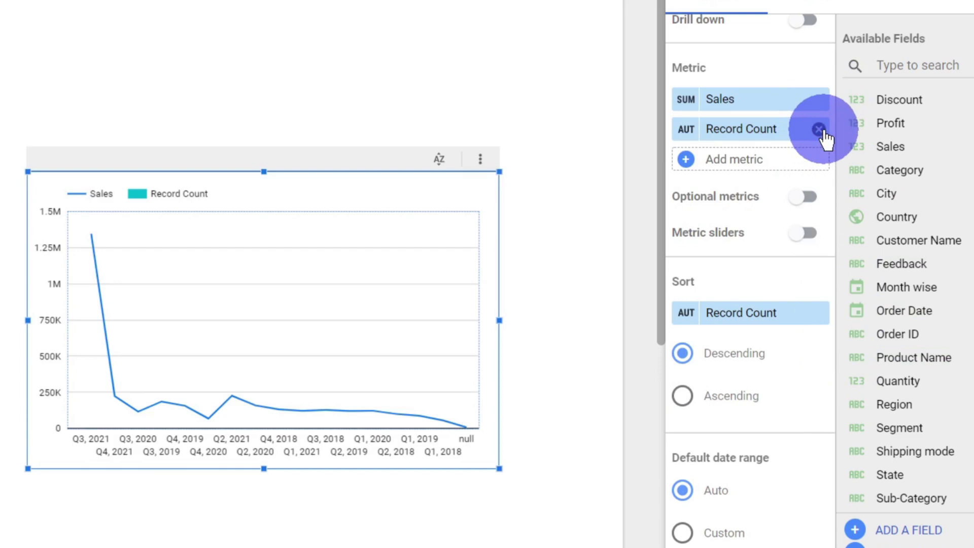
click(819, 130)
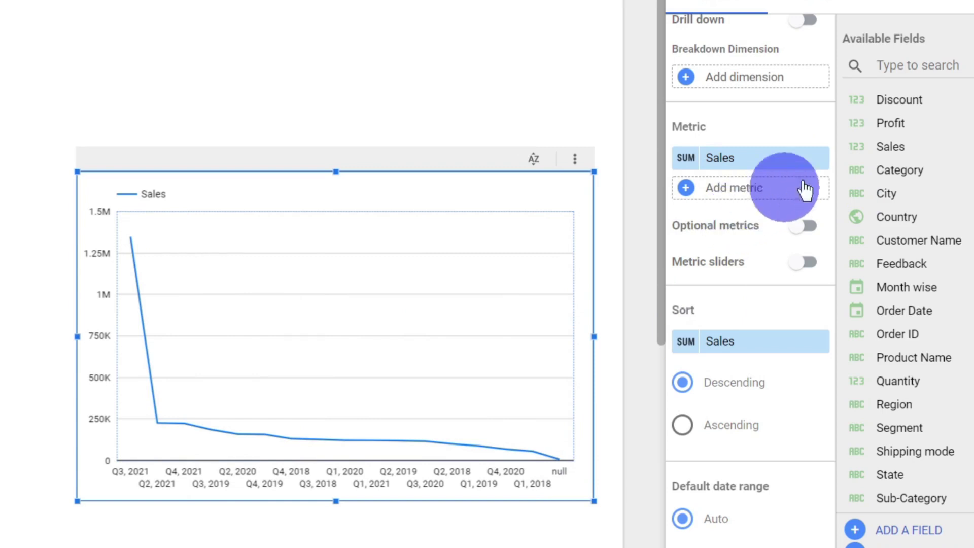
drag(912, 121, 770, 181)
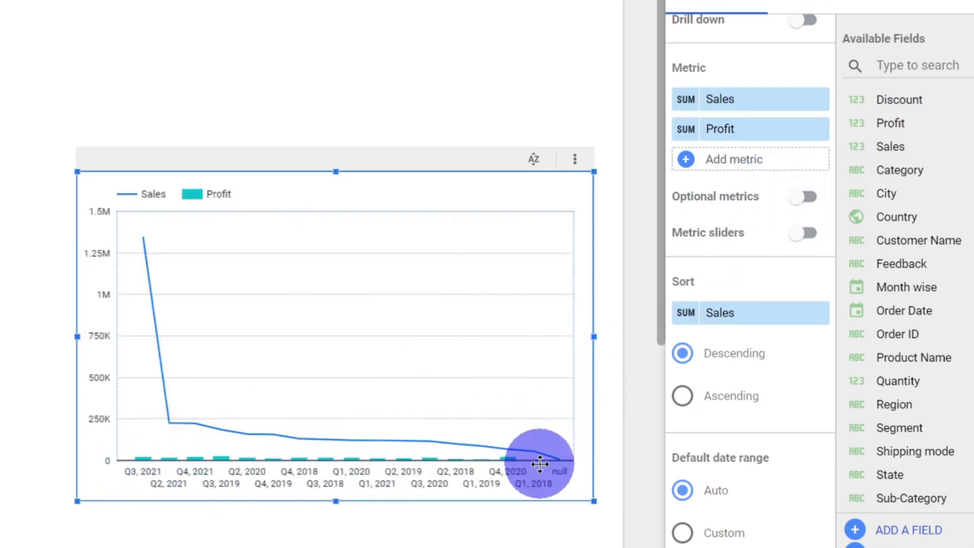
Turn off the chart's Cross-filtering toggle under Chart interactions
mouse_move(143, 258)
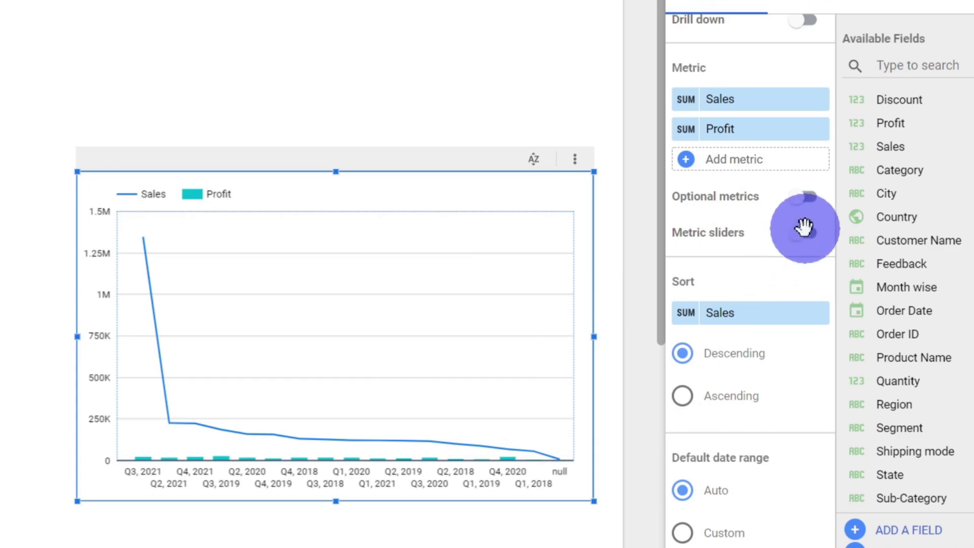
scroll(804, 254, down, 5)
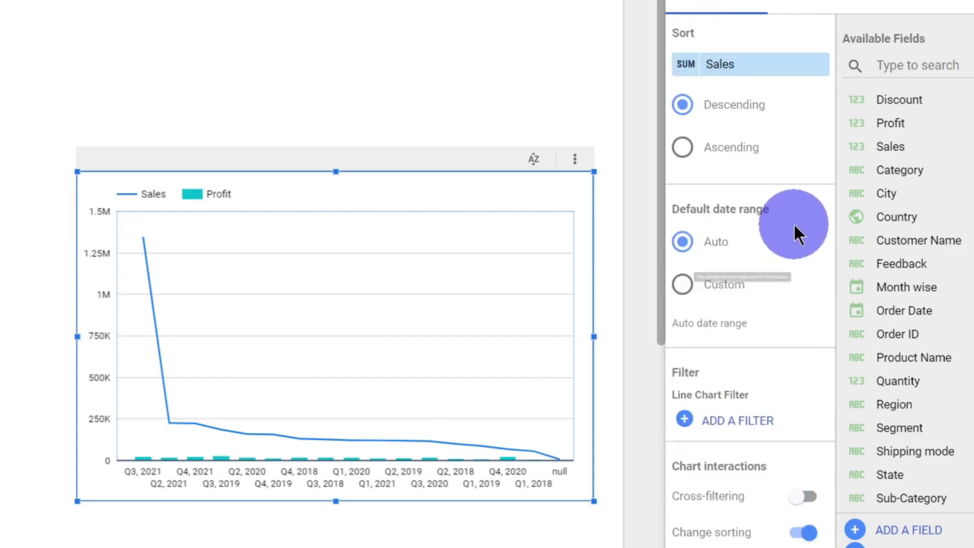
click(784, 492)
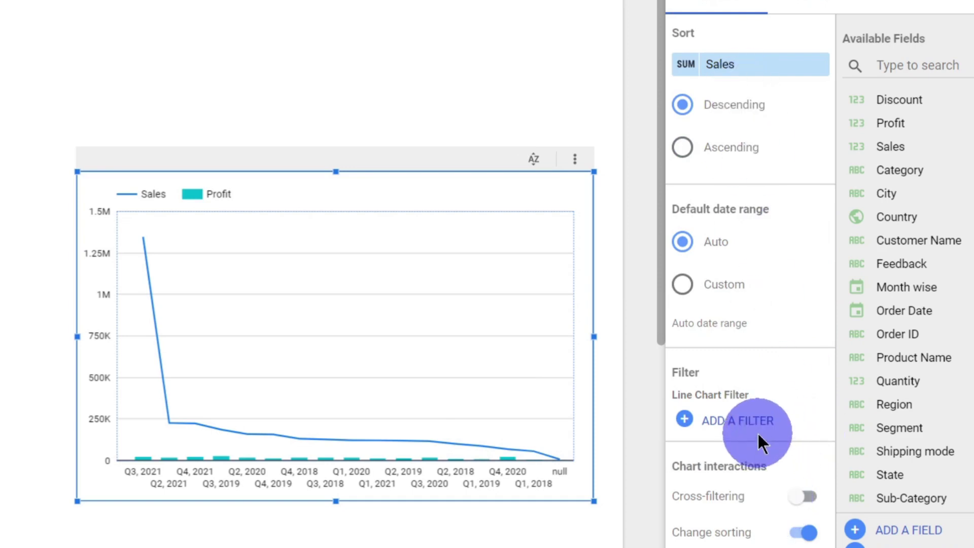
scroll(757, 432, up, 10)
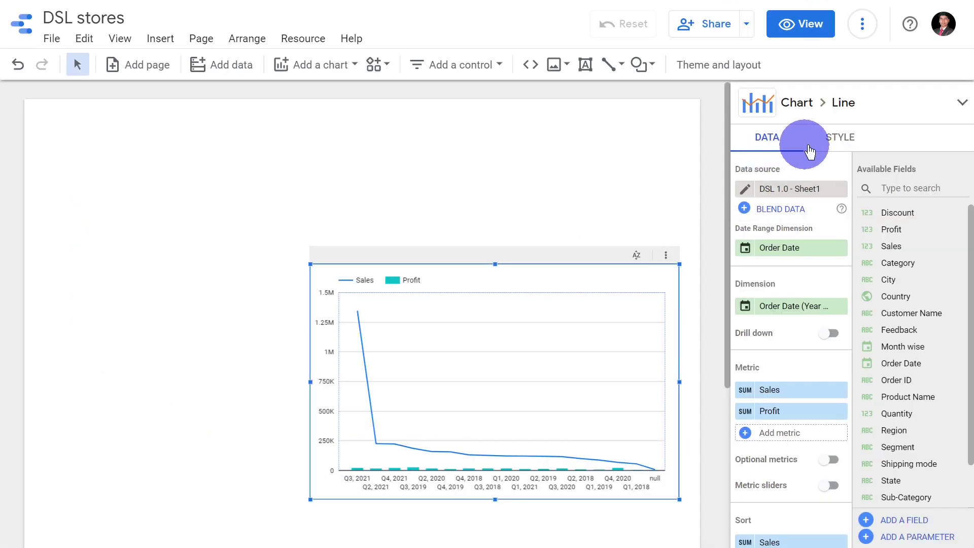
Set Series #2 (Profit) to use the Right axis in the Style settings
click(818, 152)
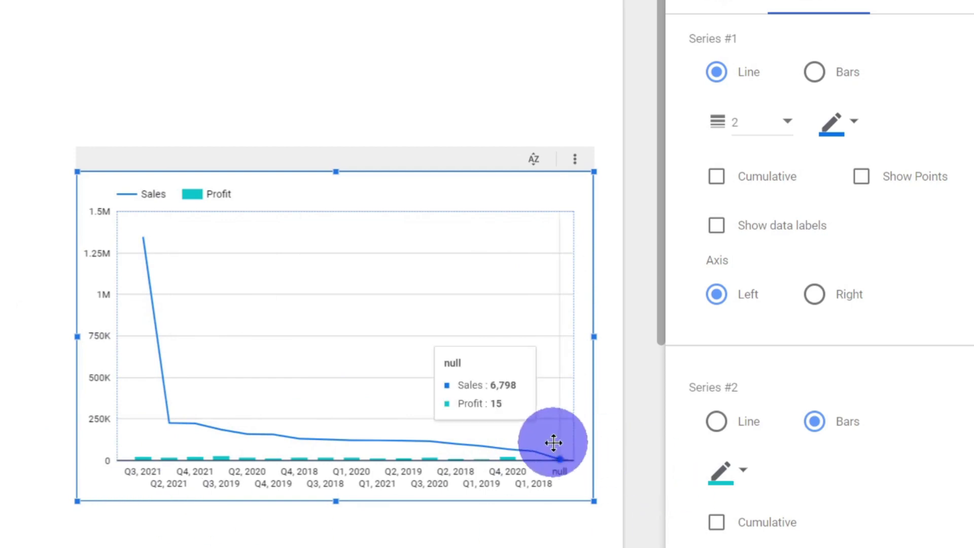
scroll(794, 321, down, 5)
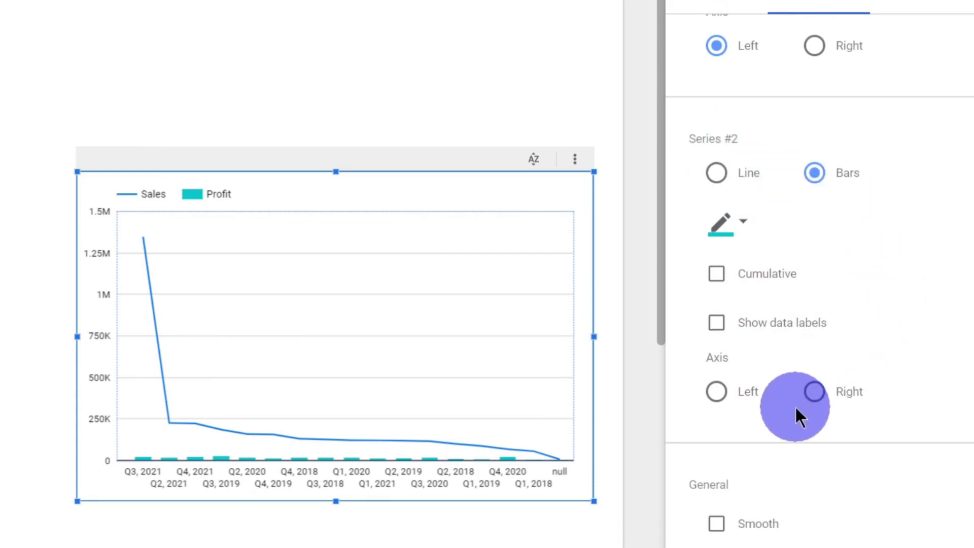
click(814, 399)
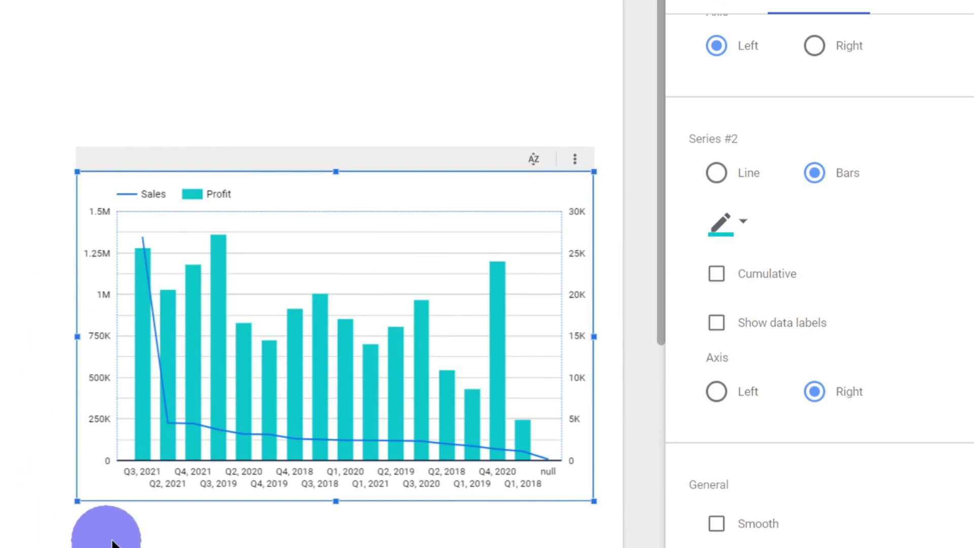
scroll(934, 327, up, 5)
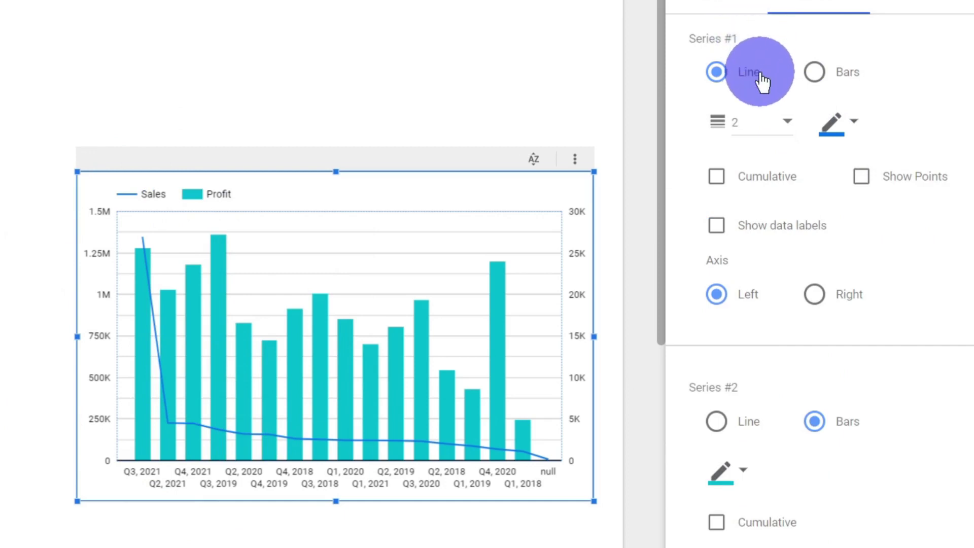
click(813, 72)
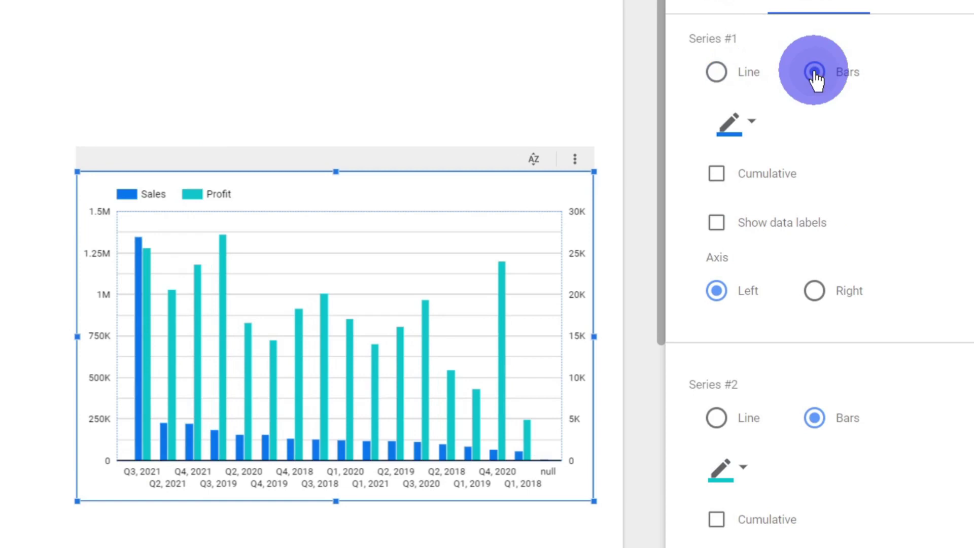
click(750, 75)
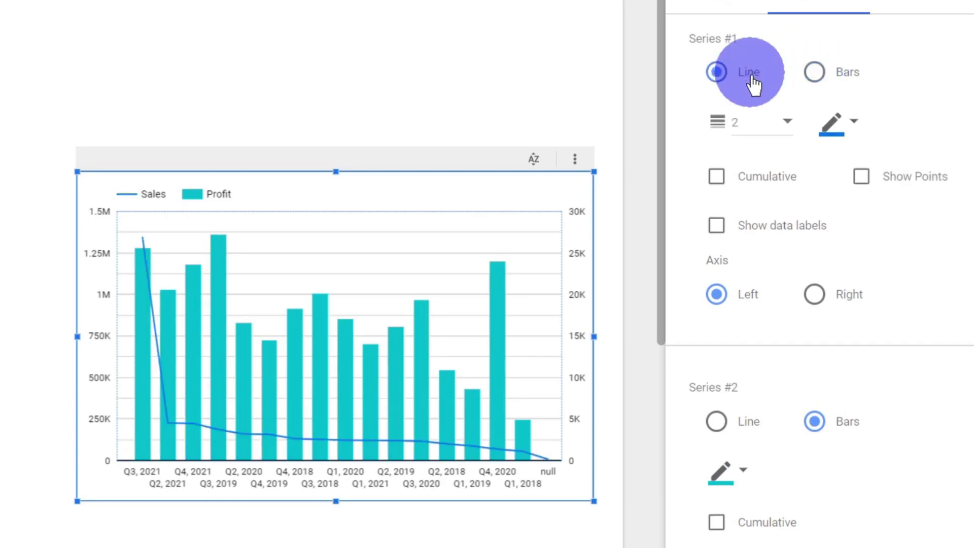
click(780, 133)
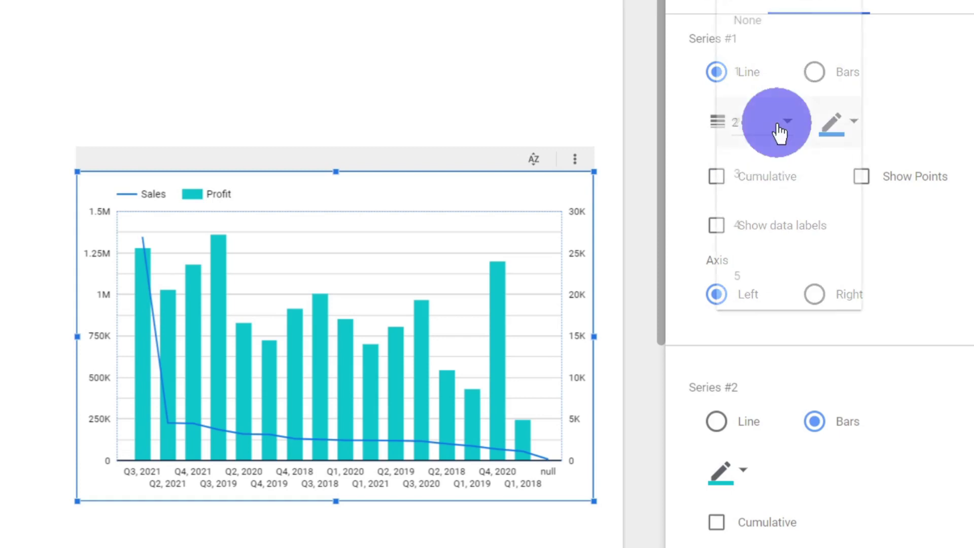
click(908, 124)
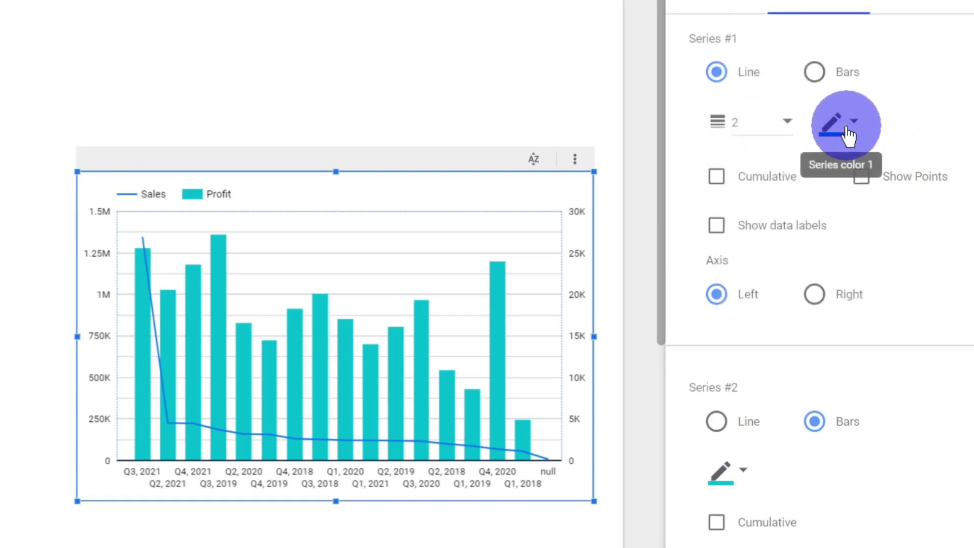
click(790, 183)
click(790, 183)
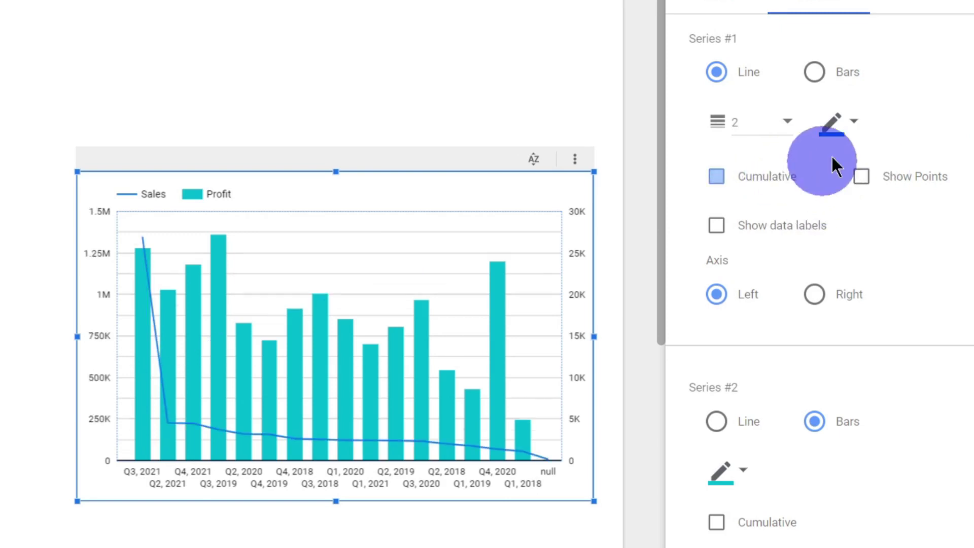
click(887, 183)
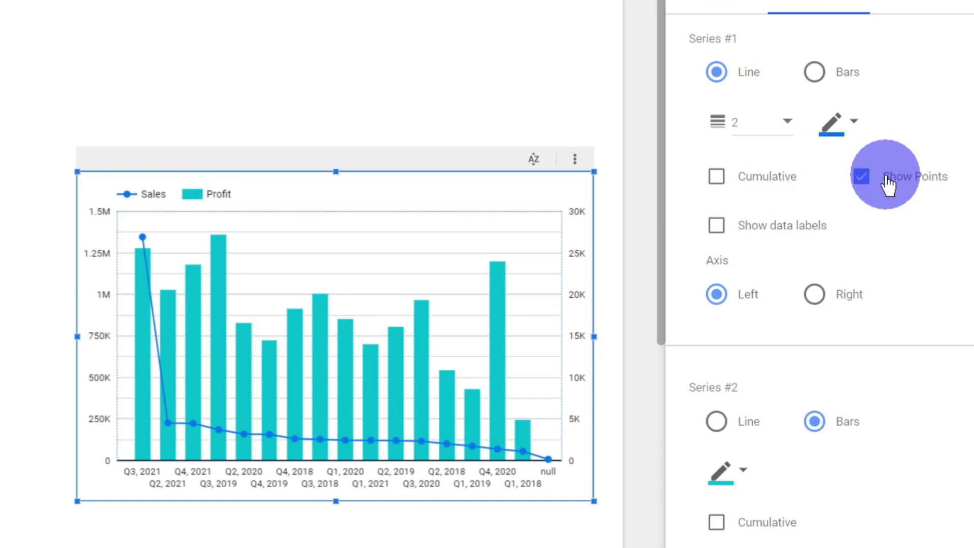
click(887, 184)
click(803, 242)
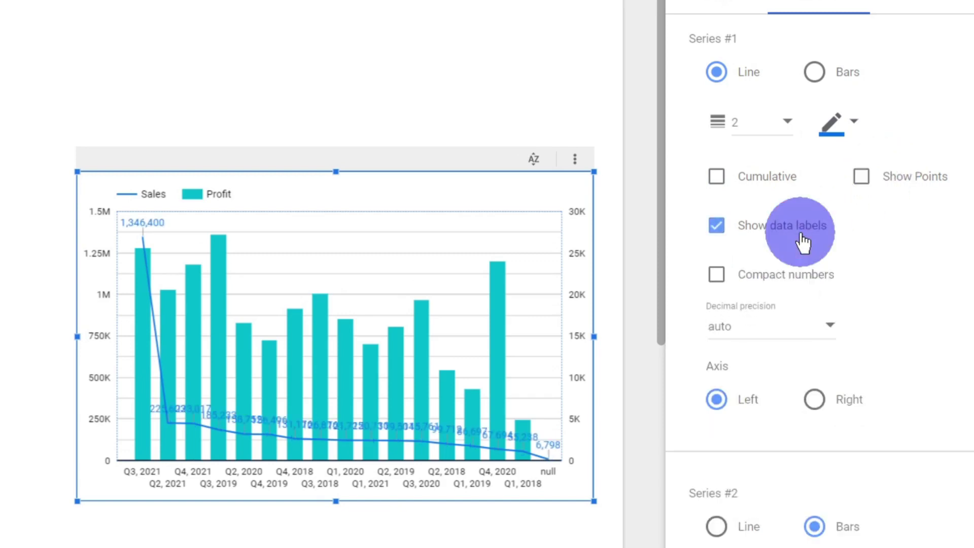
click(803, 242)
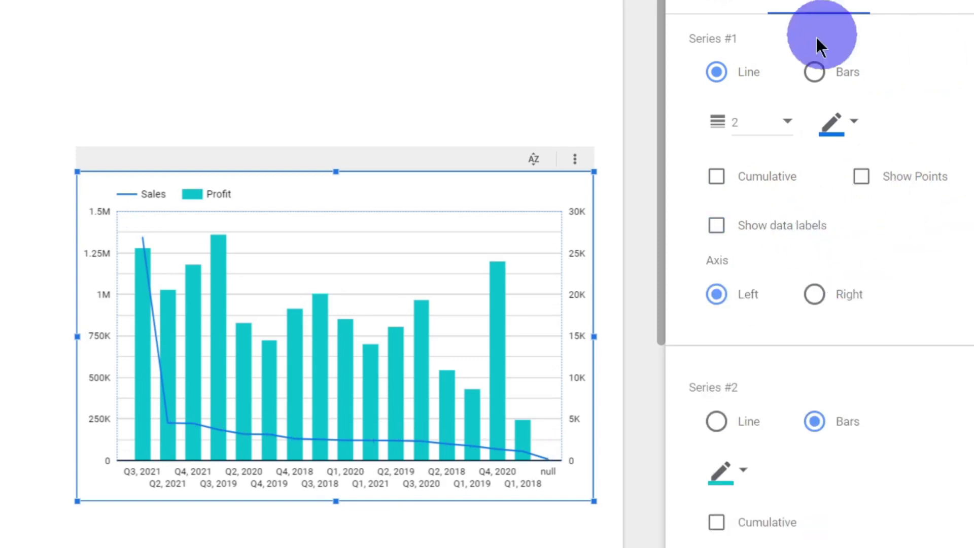
scroll(913, 177, down, 5)
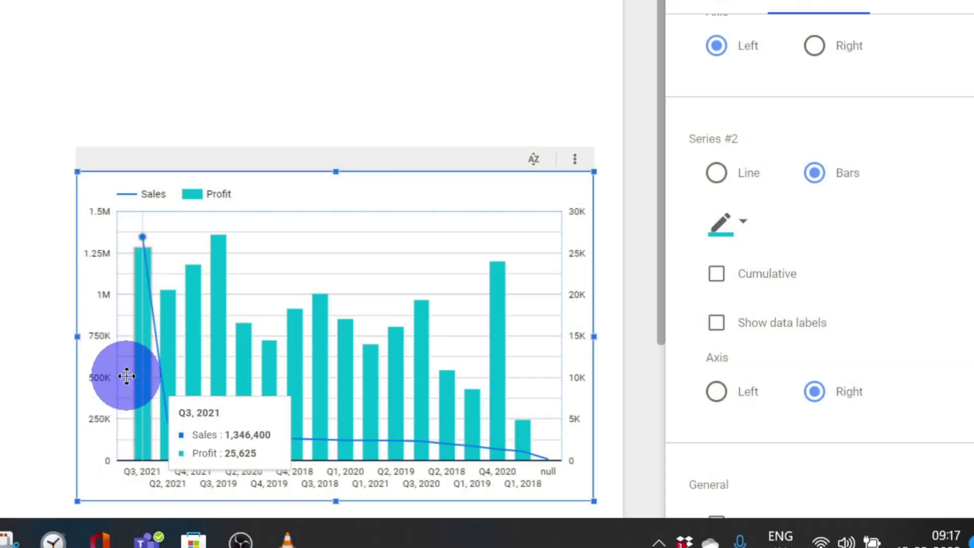
click(396, 42)
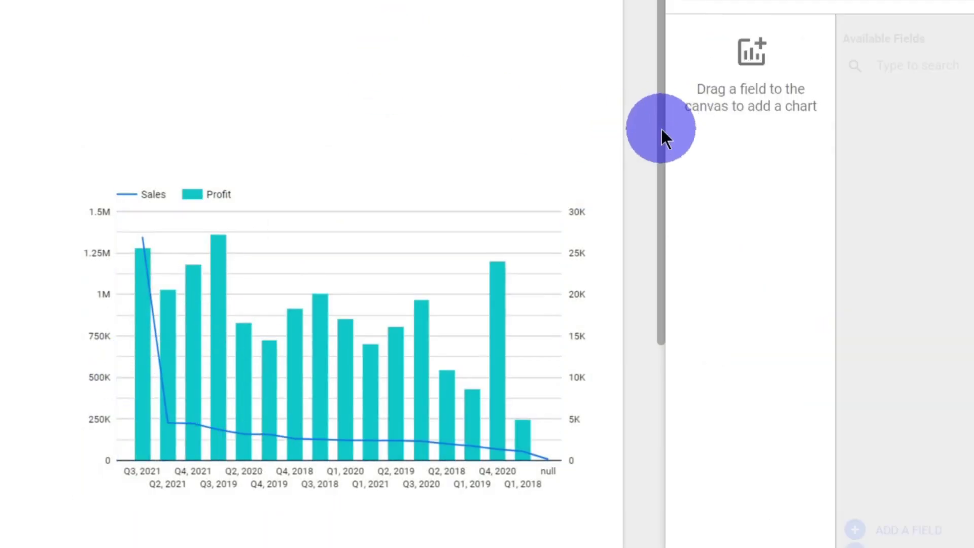
click(507, 279)
click(814, 10)
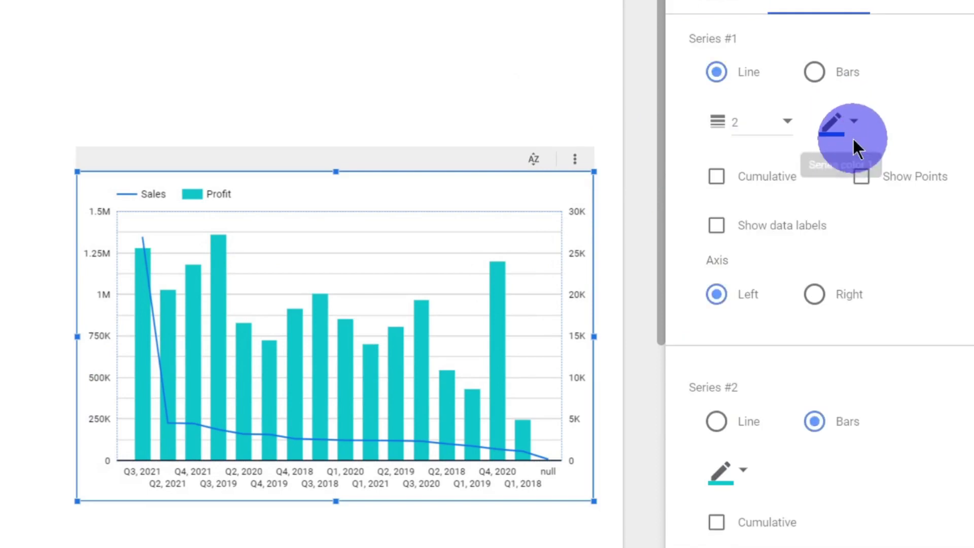
scroll(862, 177, down, 5)
Toggle Smooth on and off, leaving the Sales line with straight segments
scroll(863, 203, down, 5)
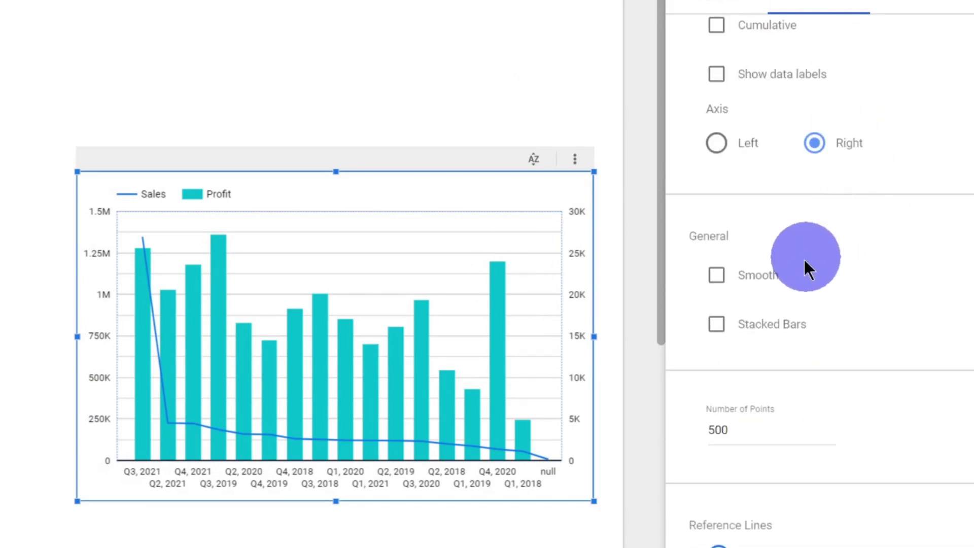
click(724, 288)
click(726, 290)
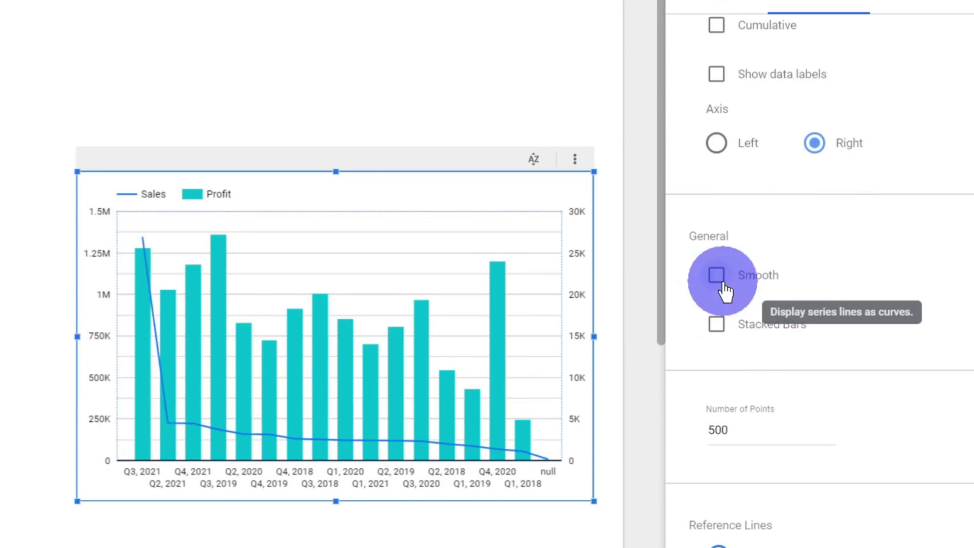
click(726, 290)
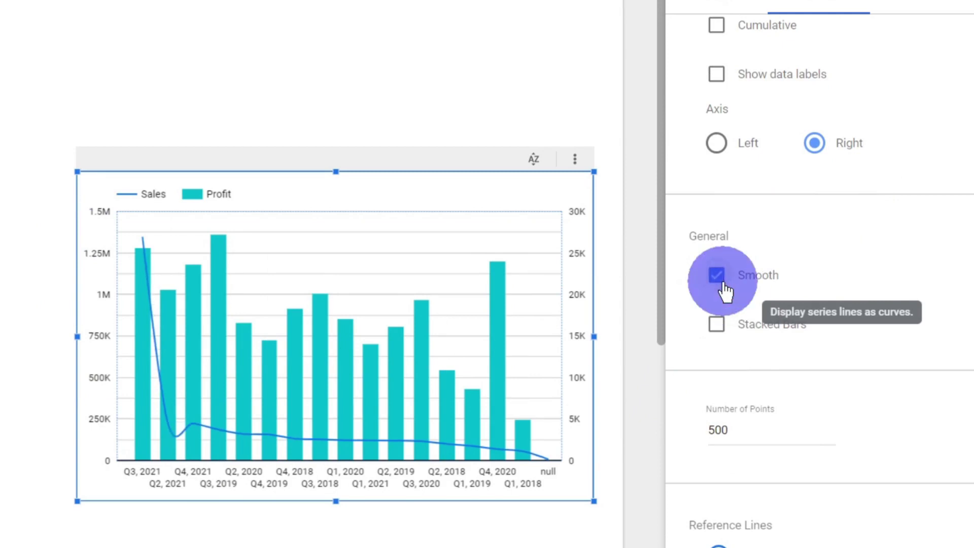
click(726, 289)
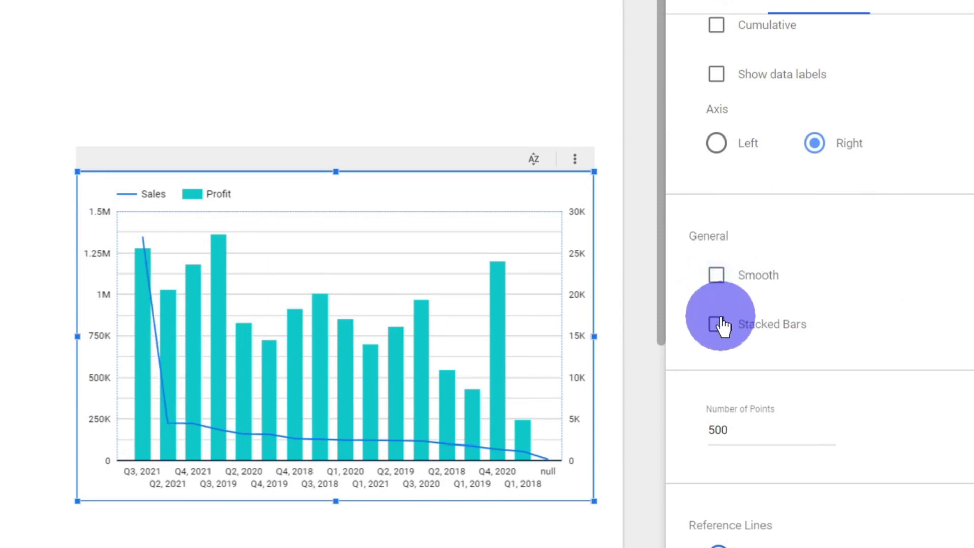
Check Stacked Bars and keep the Profit bars on the Right axis
click(712, 333)
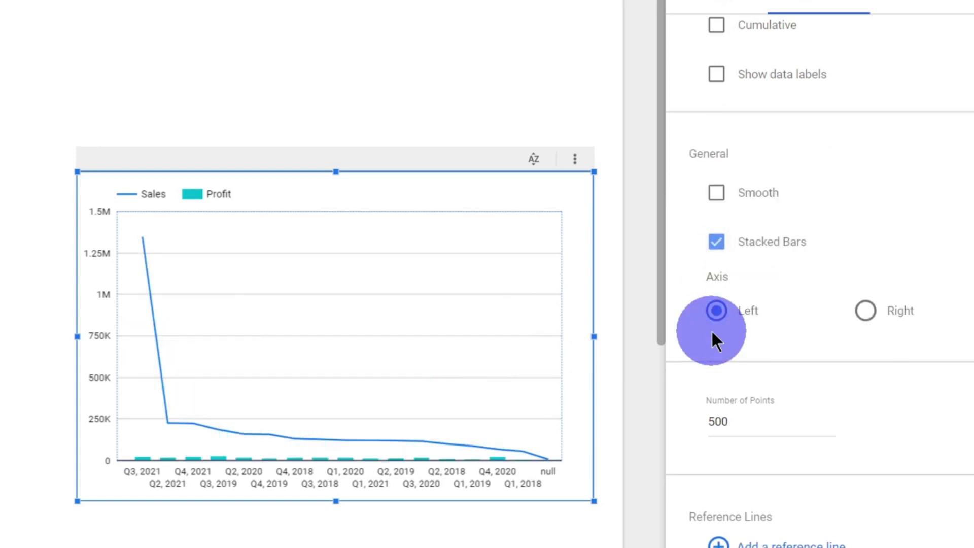
click(866, 311)
scroll(858, 325, down, 5)
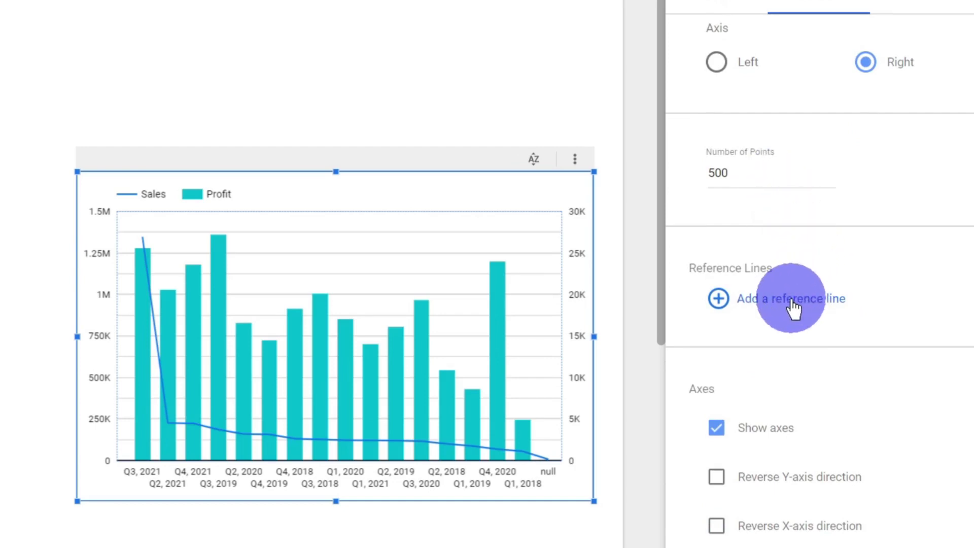
Enable Reverse X-axis direction, leaving the Y-axis direction unreversed
scroll(797, 299, down, 10)
scroll(812, 285, up, 5)
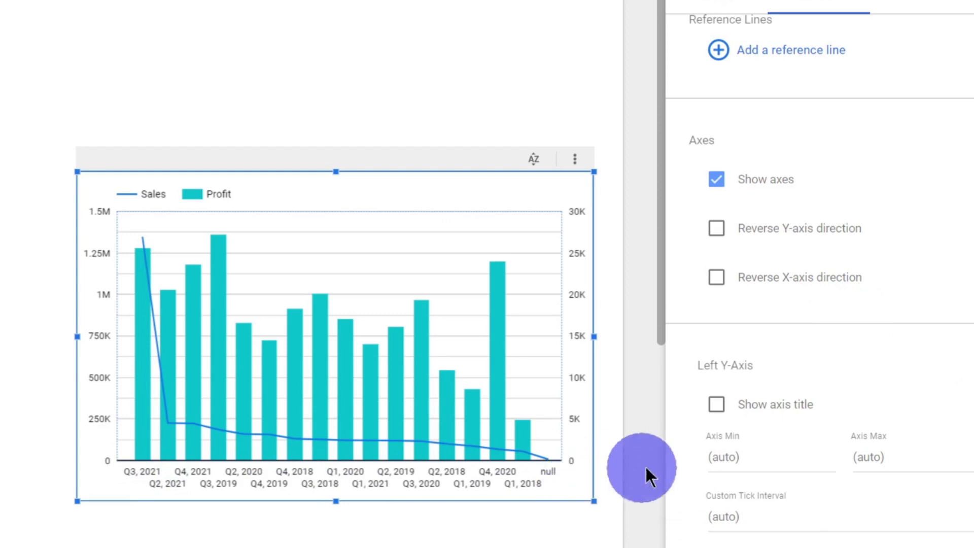
click(716, 234)
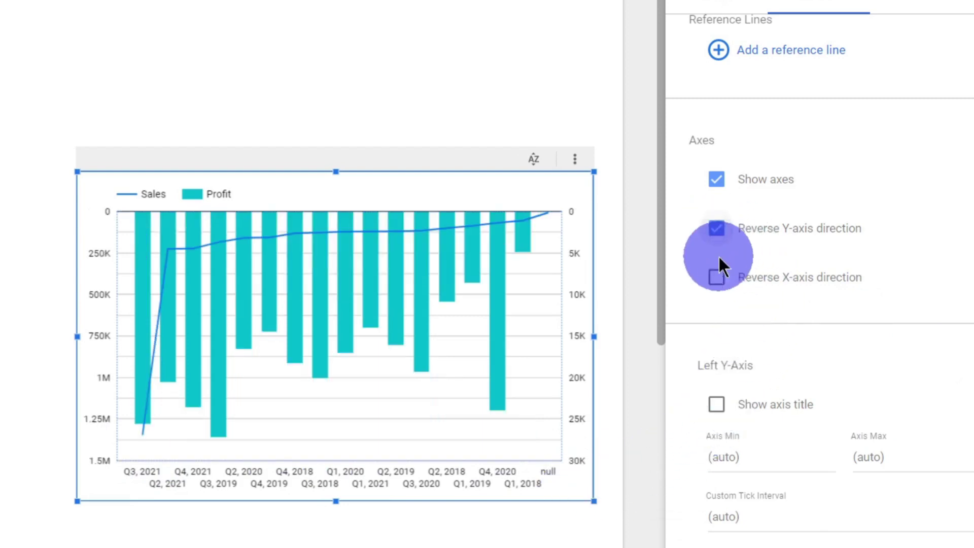
click(717, 235)
click(716, 278)
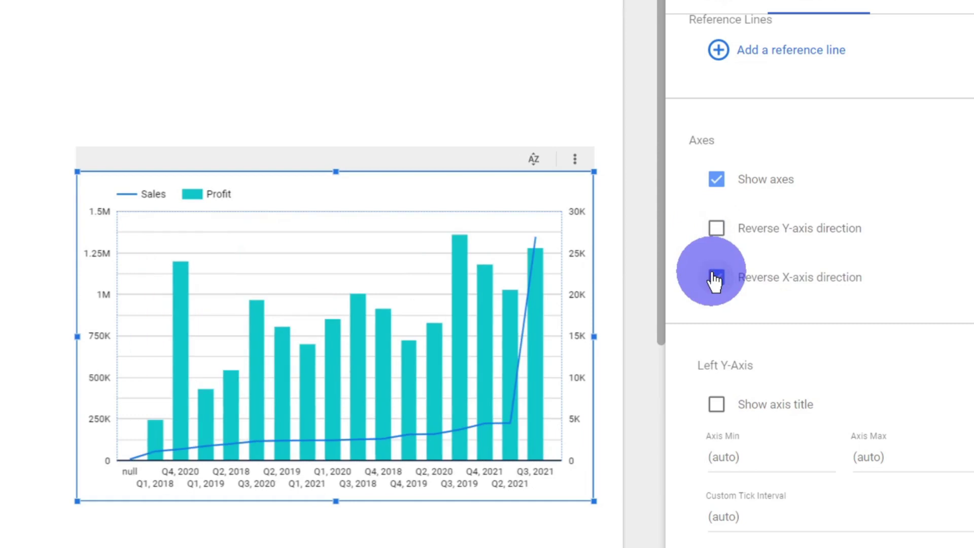
scroll(819, 322, down, 5)
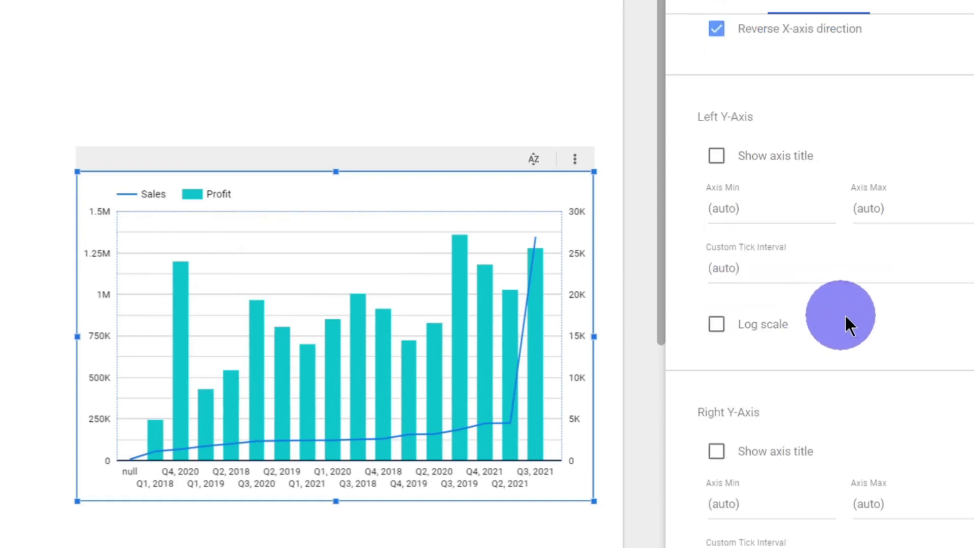
scroll(741, 352, down, 10)
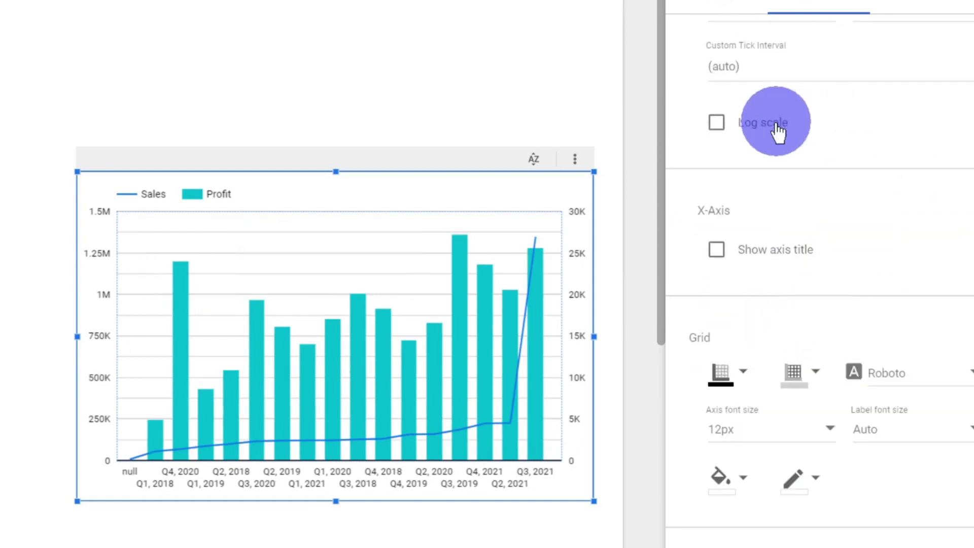
scroll(805, 156, up, 5)
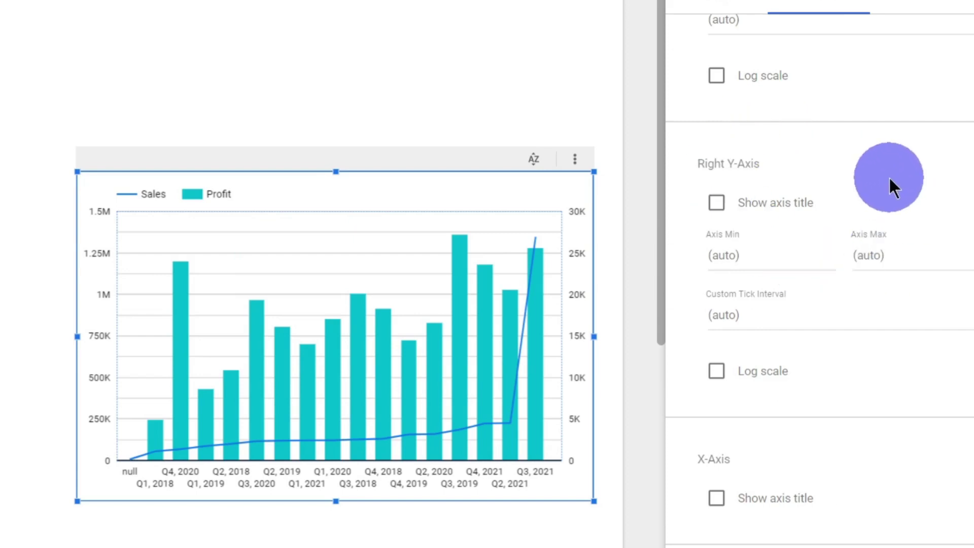
scroll(887, 166, up, 5)
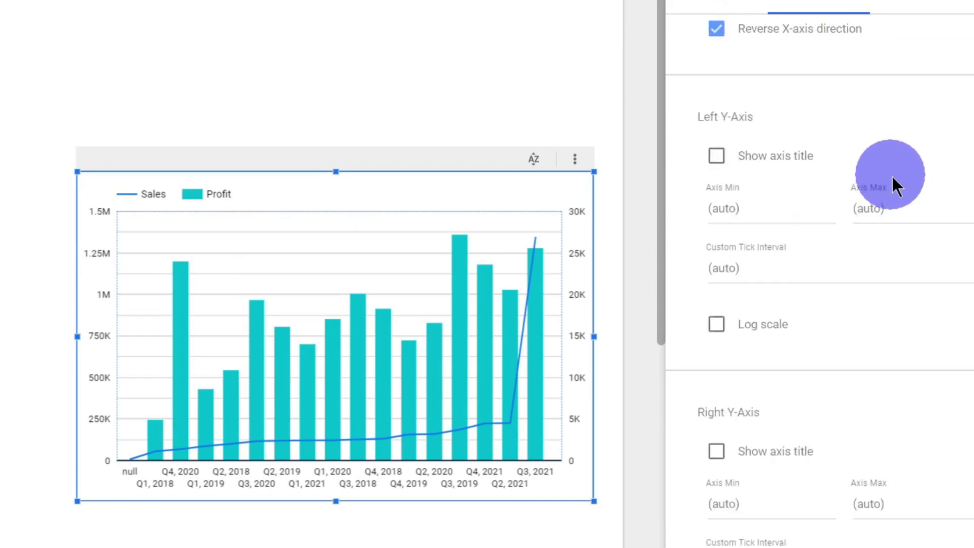
scroll(893, 182, down, 5)
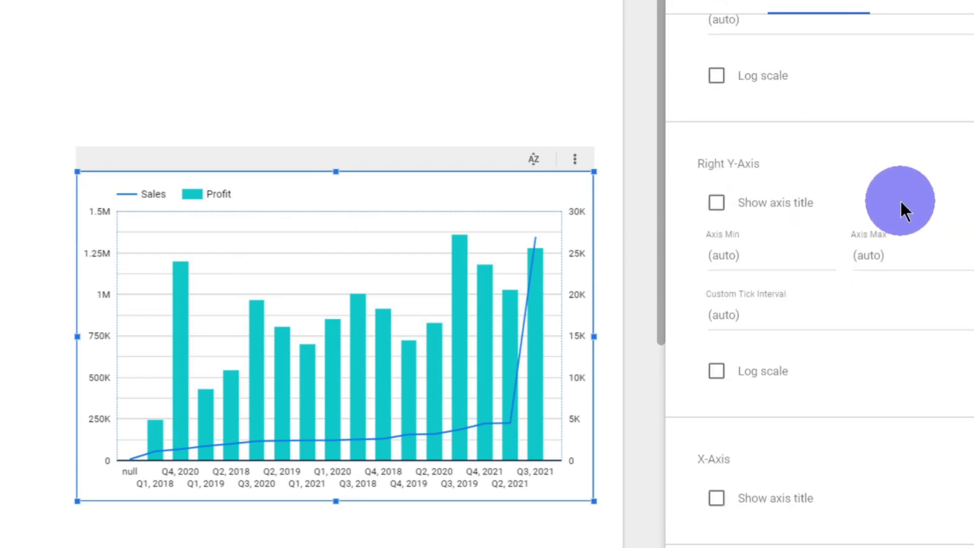
scroll(901, 207, down, 5)
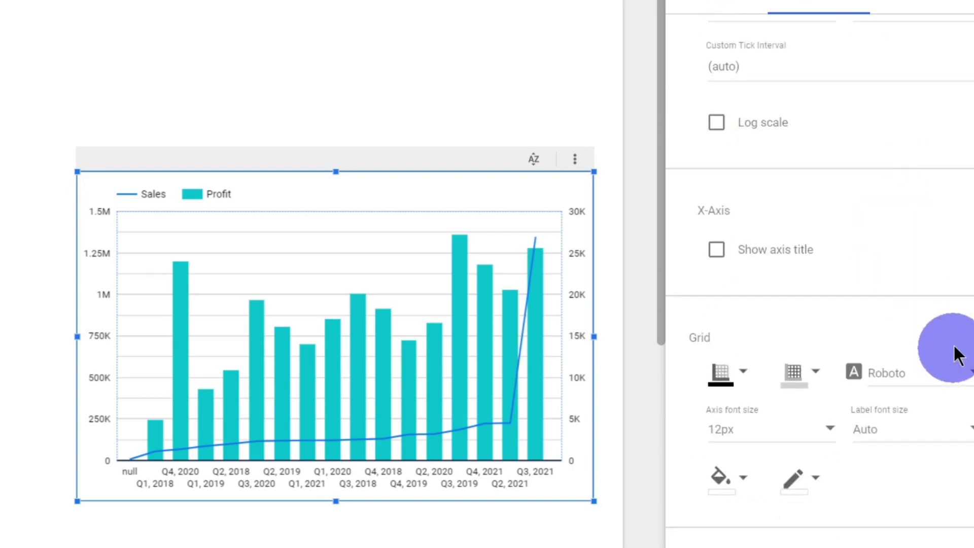
scroll(944, 325, down, 5)
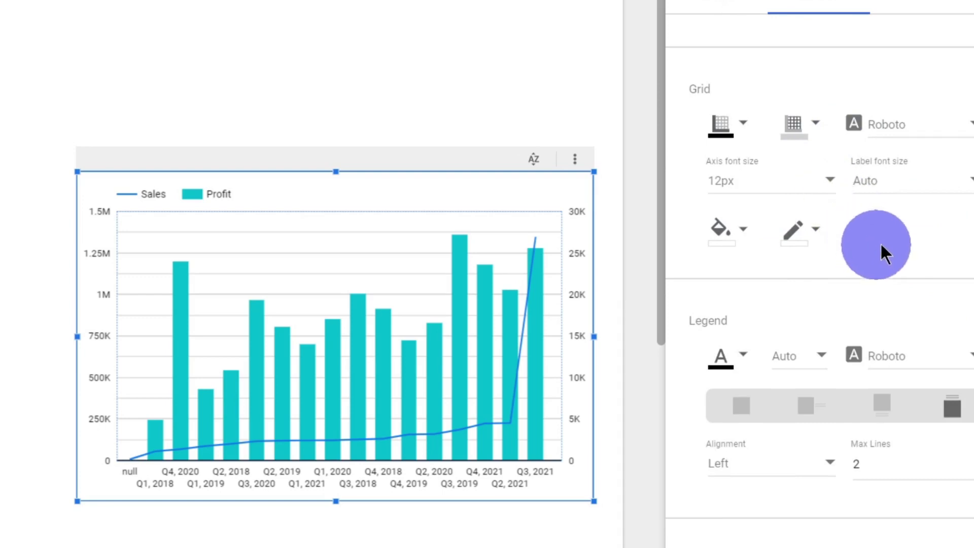
scroll(904, 353, down, 5)
scroll(905, 346, down, 5)
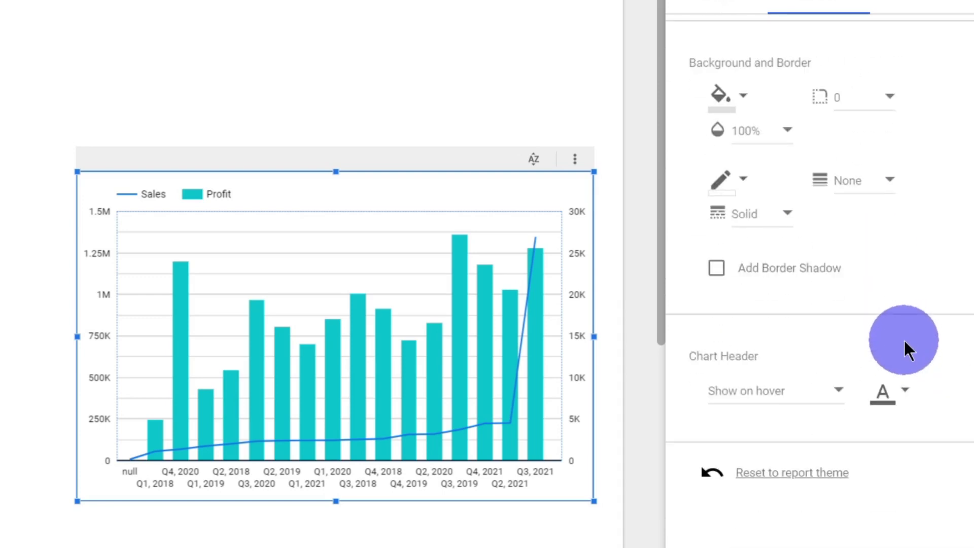